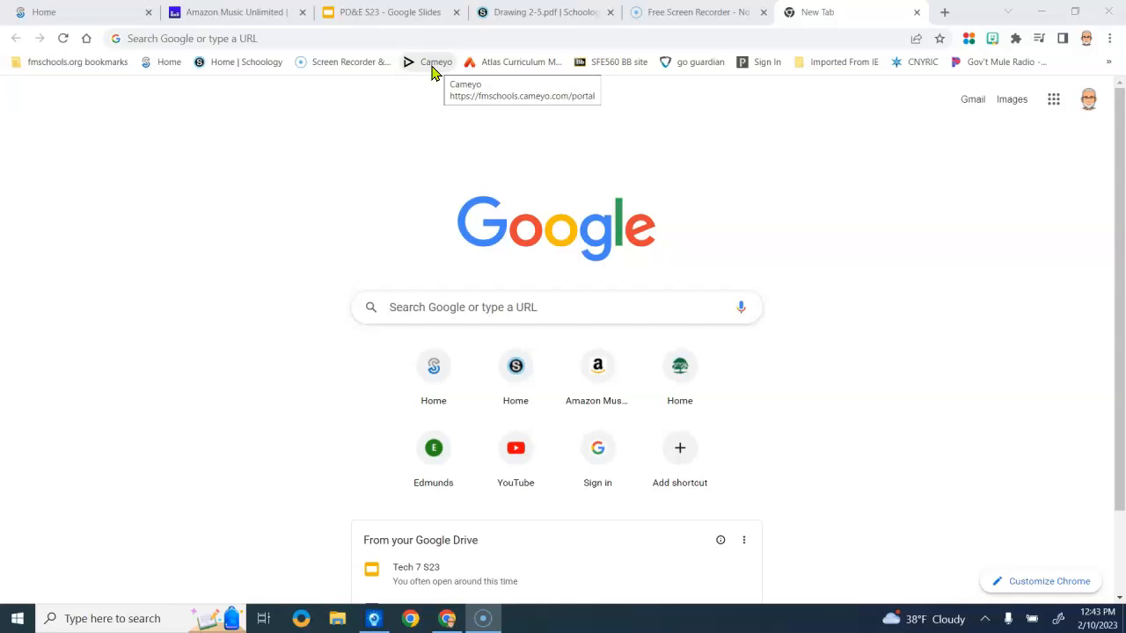
Step: Search Google for Fayetteville-Manlius High School and open the Fayetteville-Manlius School District website from the results
{"action": "left_click", "coordinate": [432, 70]}
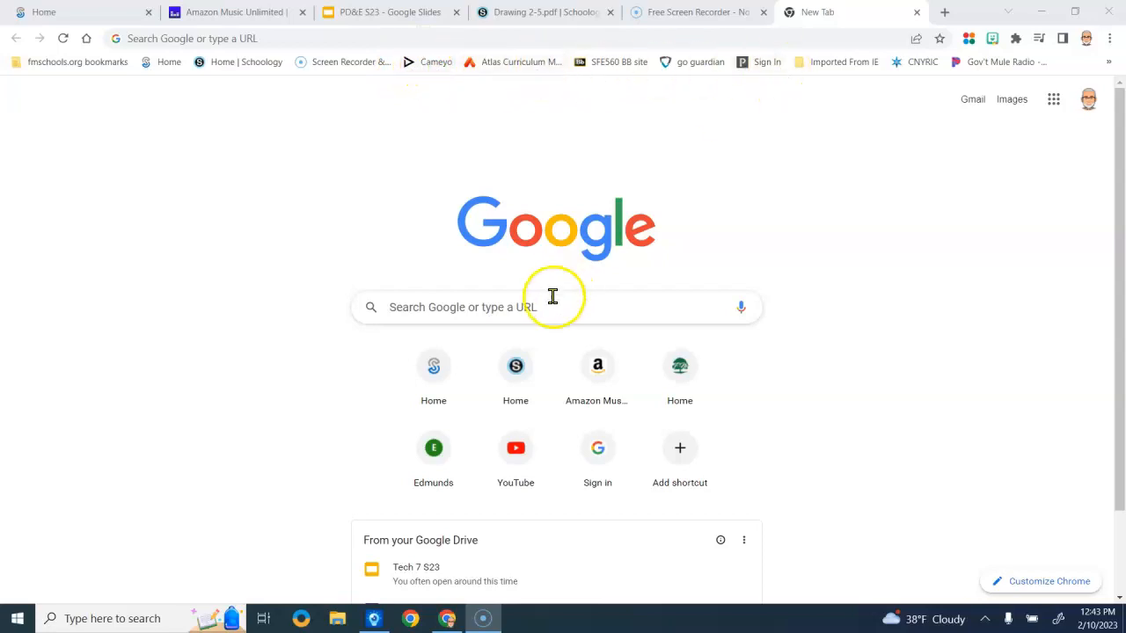
{"action": "left_click", "coordinate": [517, 306]}
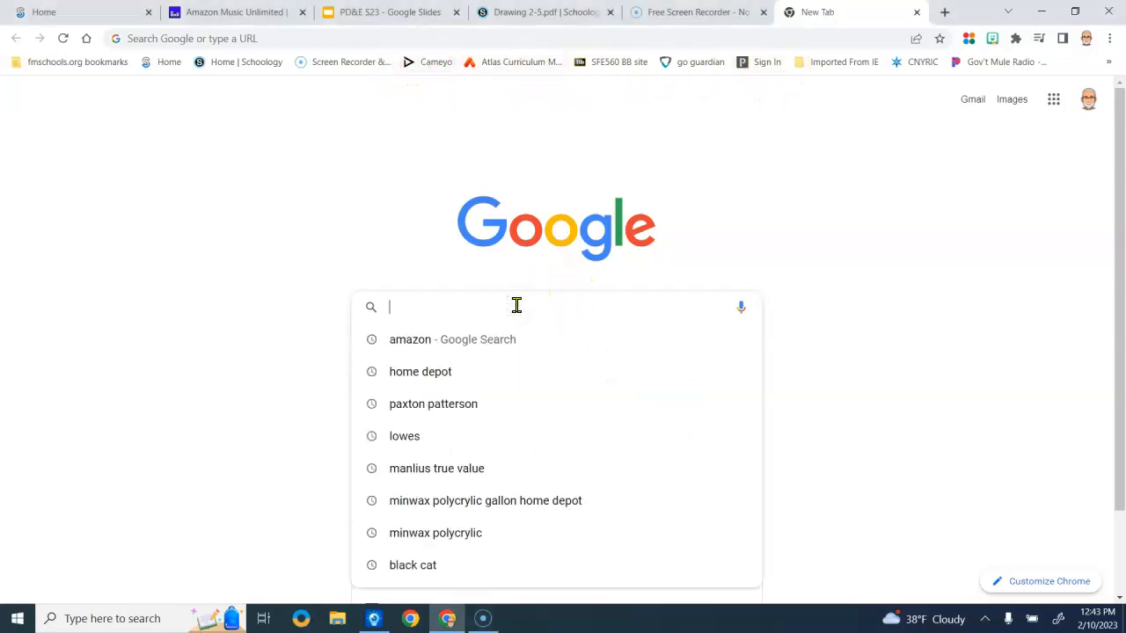
{"action": "type", "text": "fay"}
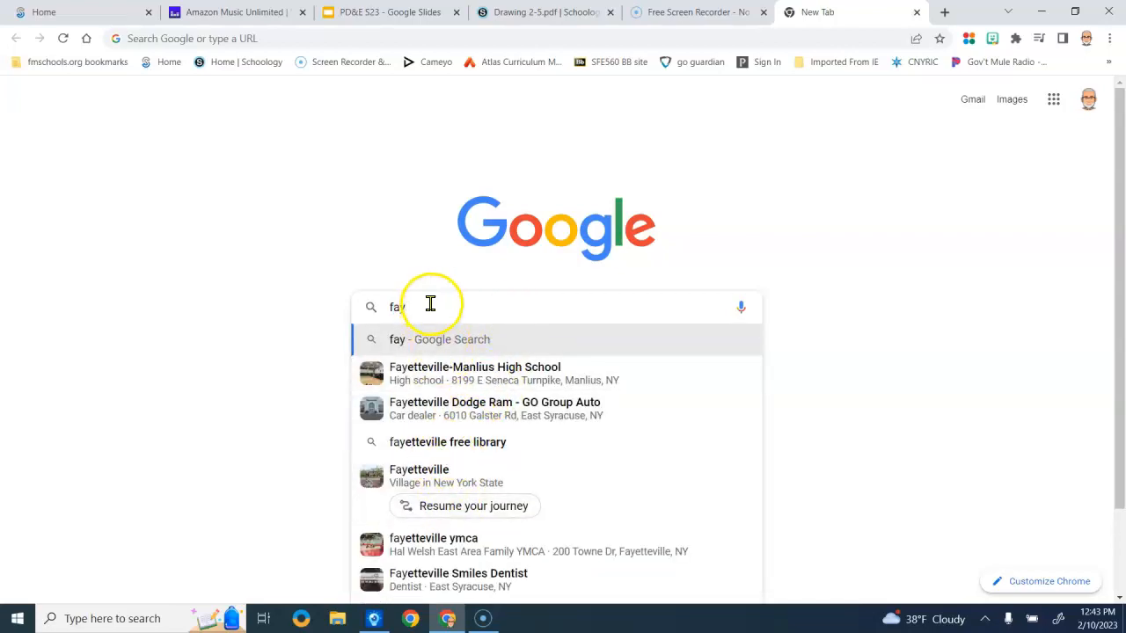
{"action": "left_click", "coordinate": [422, 369]}
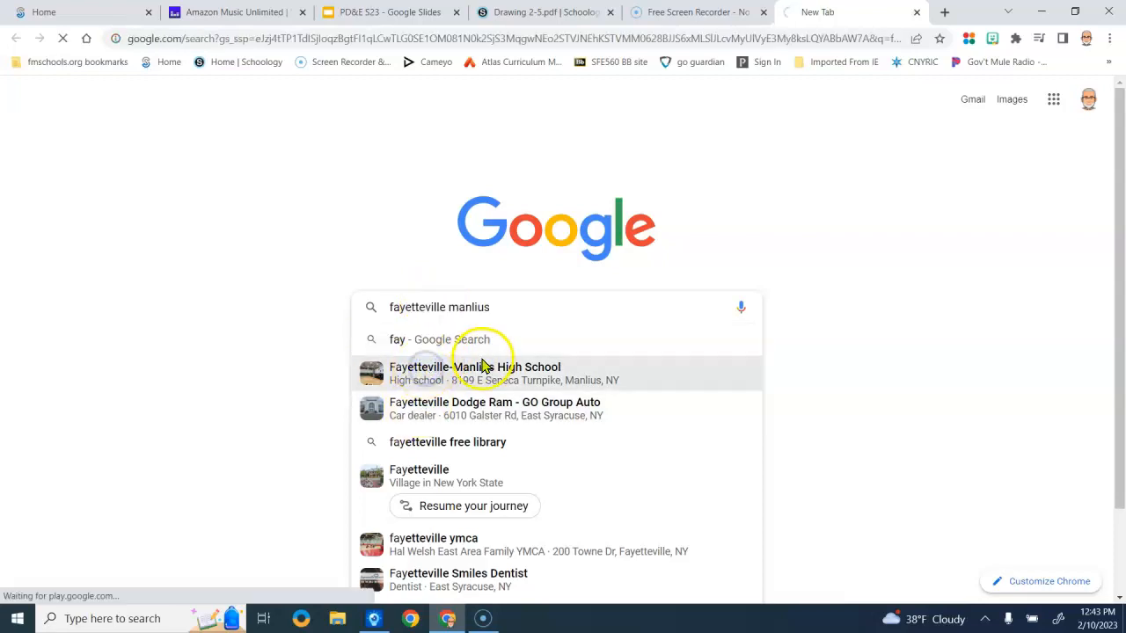
{"action": "left_click", "coordinate": [282, 236]}
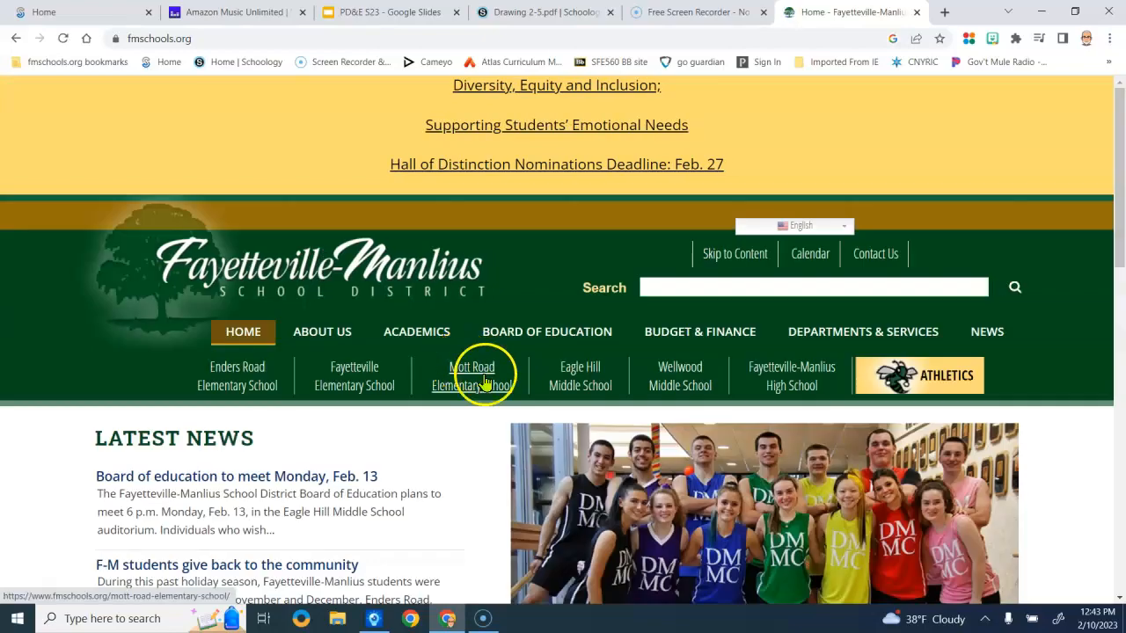
Step: Open the Student Resources page from the district home page's quick links
{"action": "scroll", "coordinate": [724, 346], "scroll_direction": "down", "scroll_amount": 5}
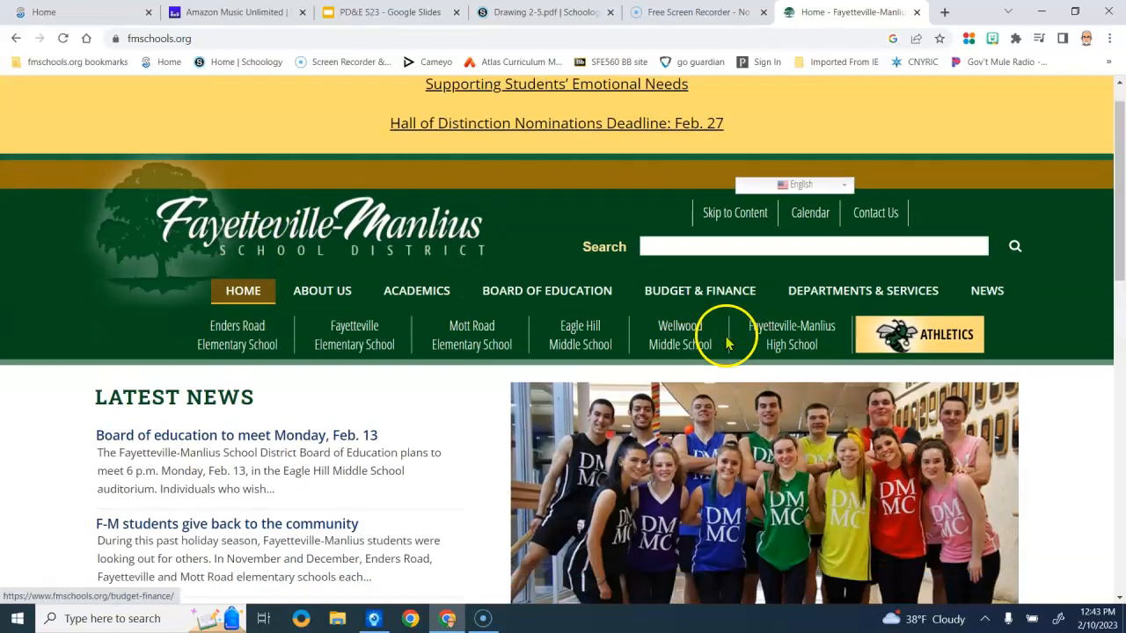
{"action": "scroll", "coordinate": [730, 347], "scroll_direction": "down", "scroll_amount": 1}
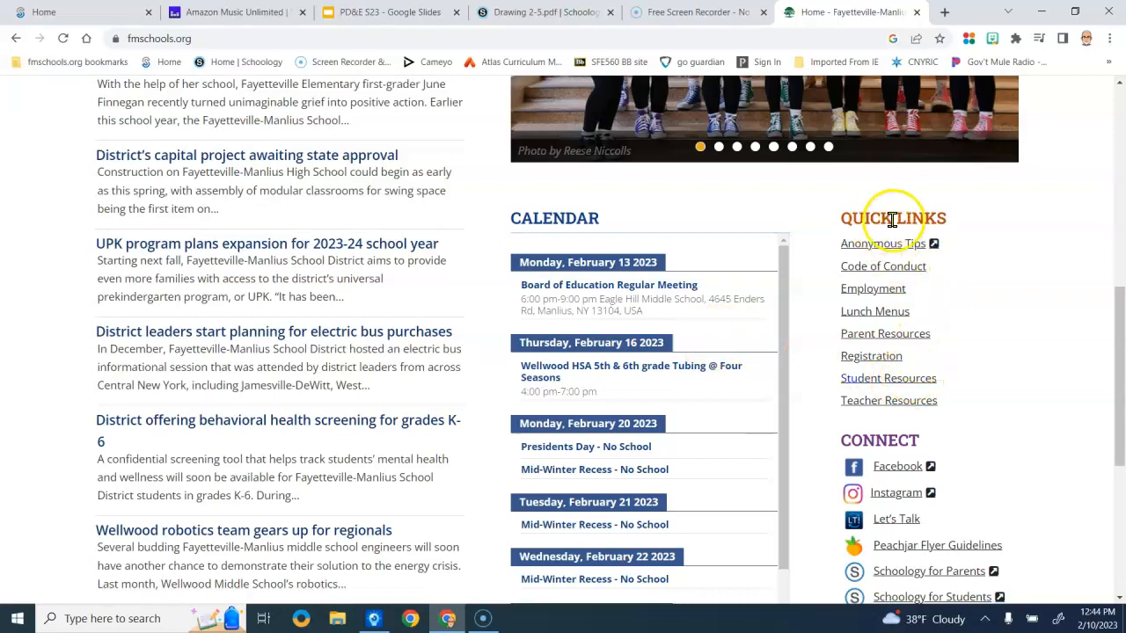
{"action": "left_click", "coordinate": [898, 387]}
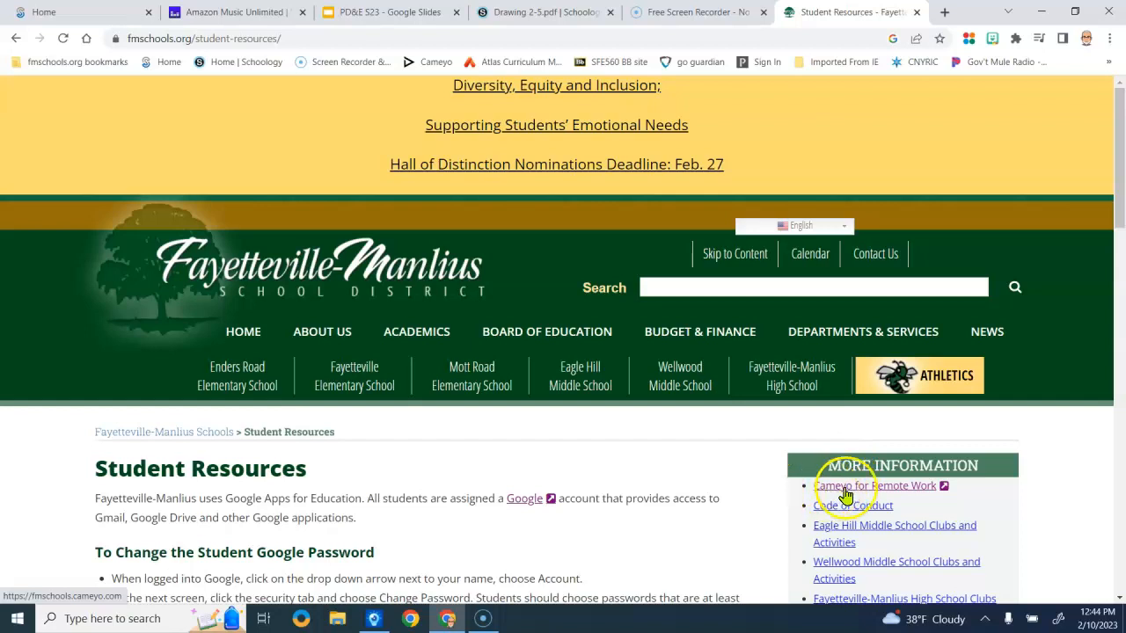
Step: Open Cameyo for Remote Work and sign in with the school Google account, allowing Cameyo access to it
{"action": "left_click", "coordinate": [875, 489]}
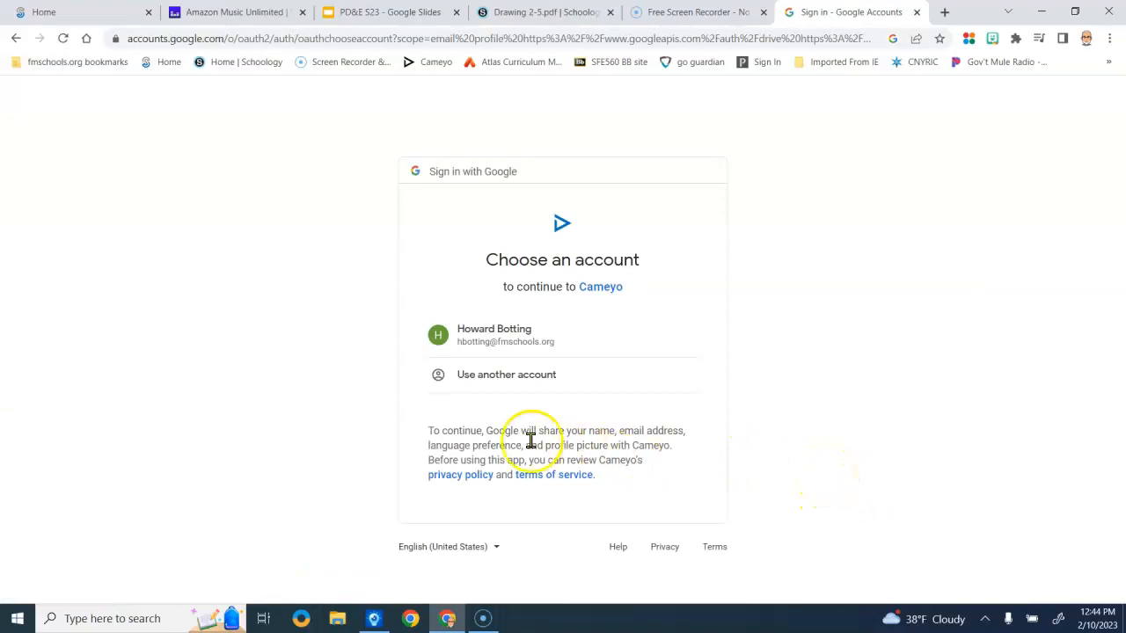
{"action": "left_click", "coordinate": [499, 339]}
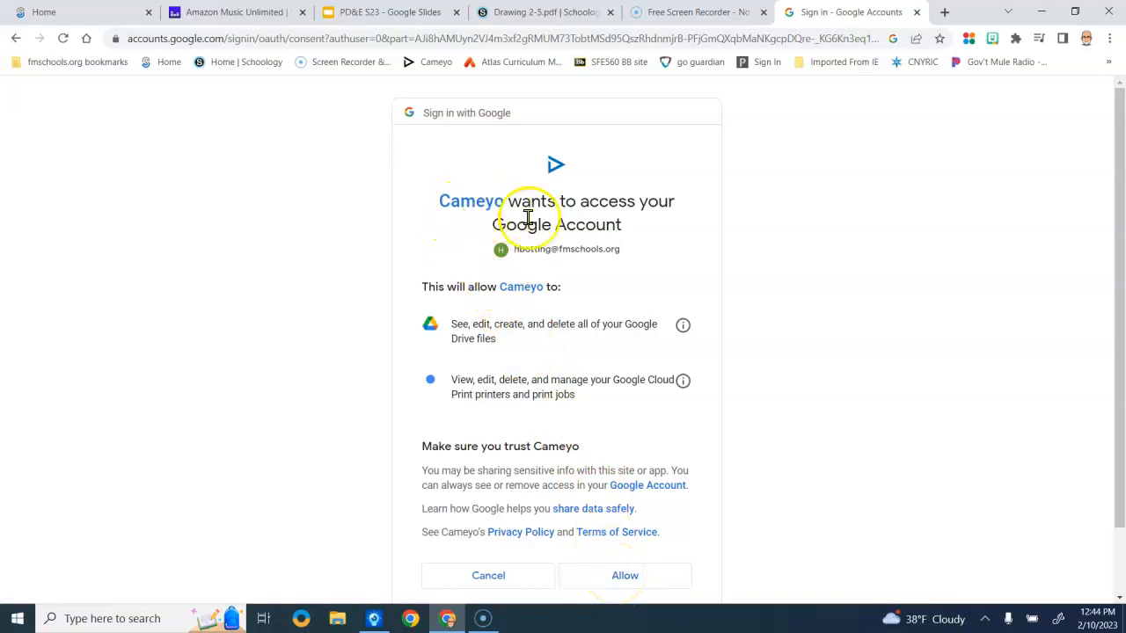
{"action": "left_click", "coordinate": [626, 573]}
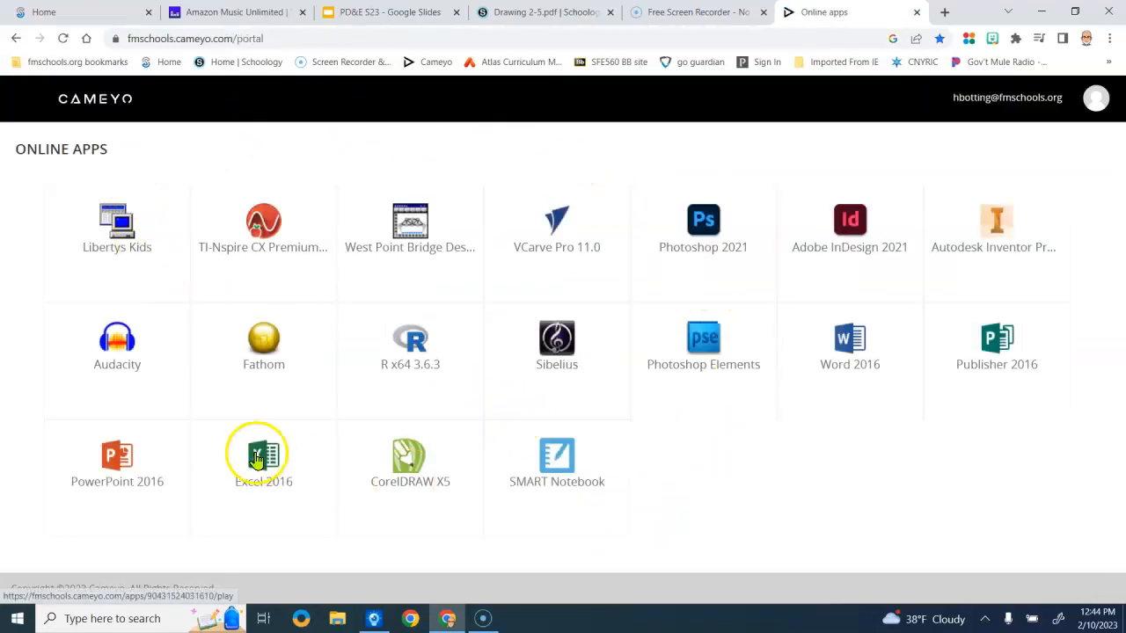
Step: Launch VCarve Pro 11.0 from the Cameyo online apps and maximize its window
{"action": "left_click", "coordinate": [573, 256]}
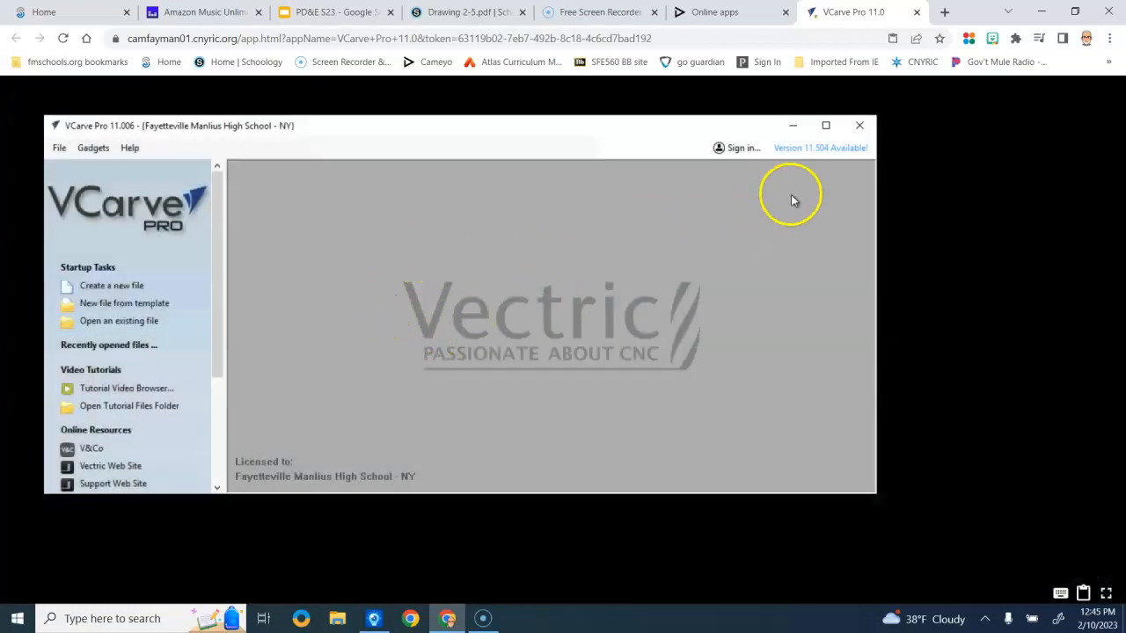
{"action": "left_click", "coordinate": [826, 126]}
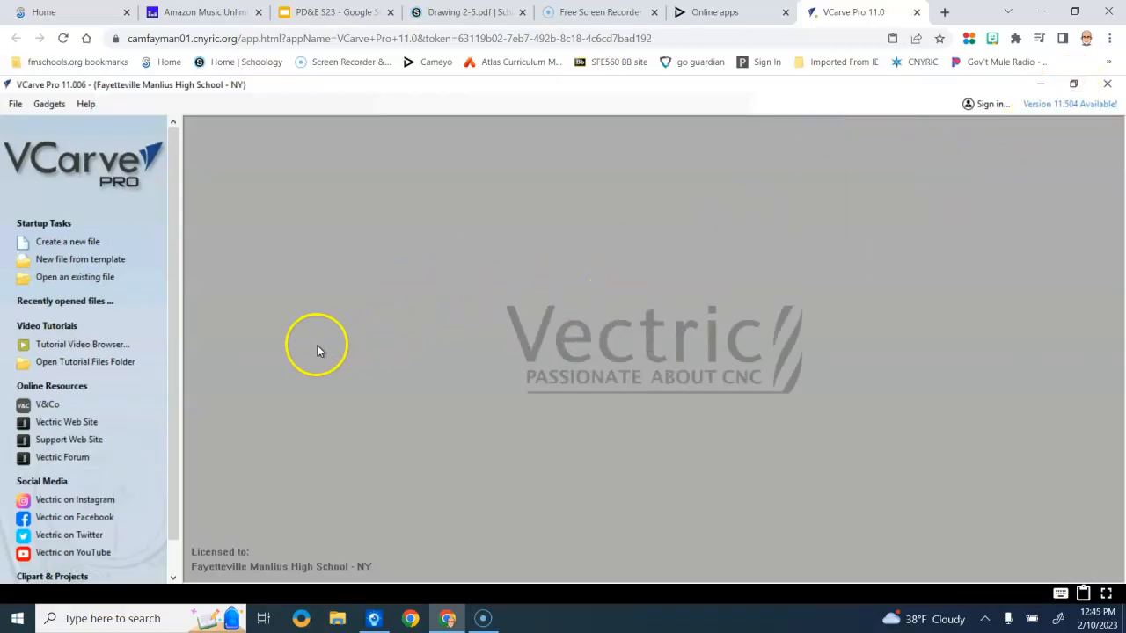
Step: Create a new file with a job size of 8.5 inches wide by 11 inches high
{"action": "left_click", "coordinate": [78, 247]}
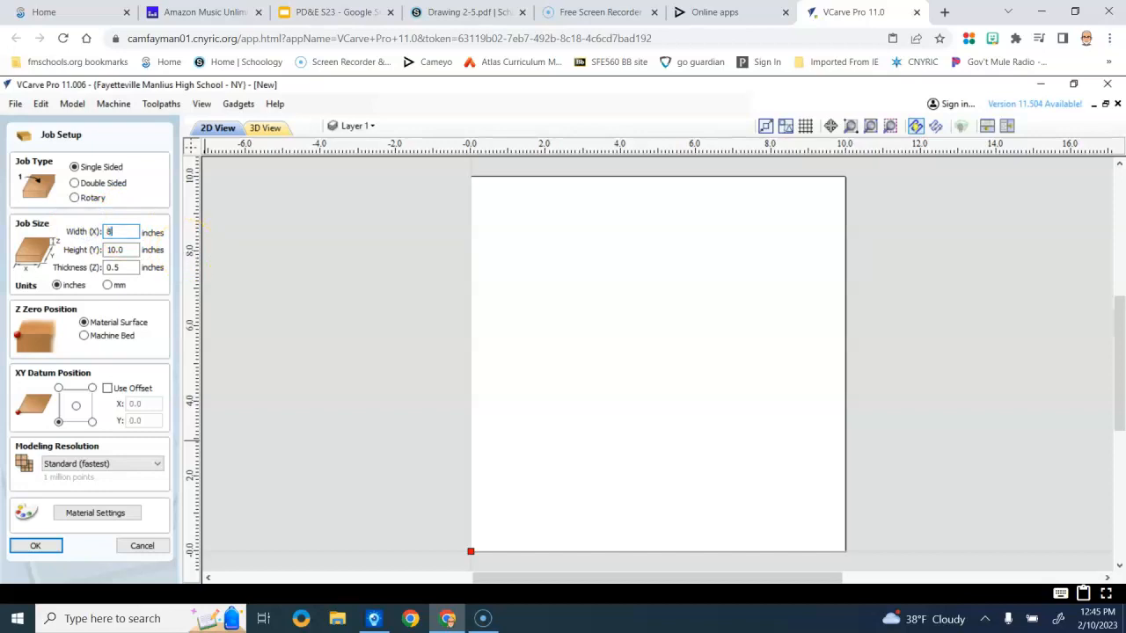
{"action": "key", "text": "Tab"}
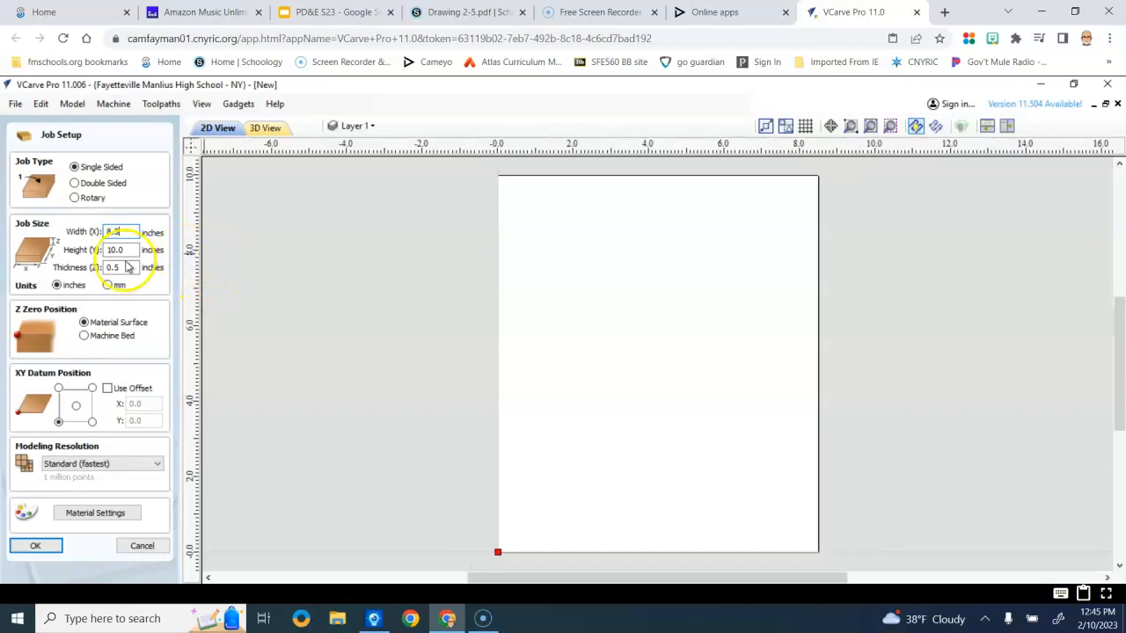
{"action": "type", "text": "1"}
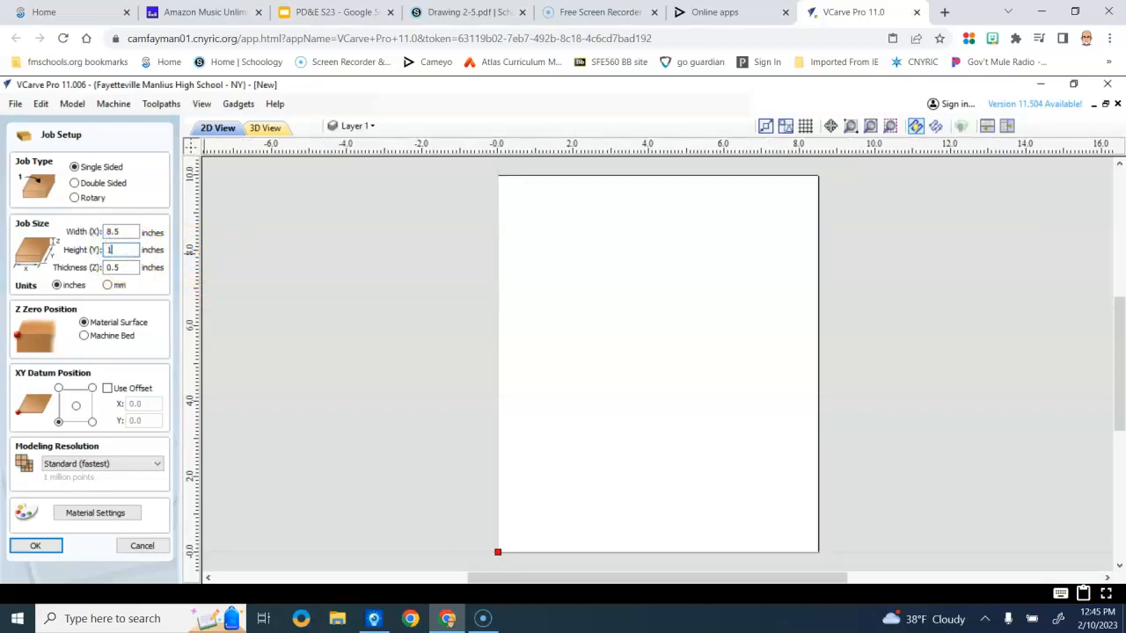
{"action": "type", "text": "1"}
{"action": "key", "text": "Tab"}
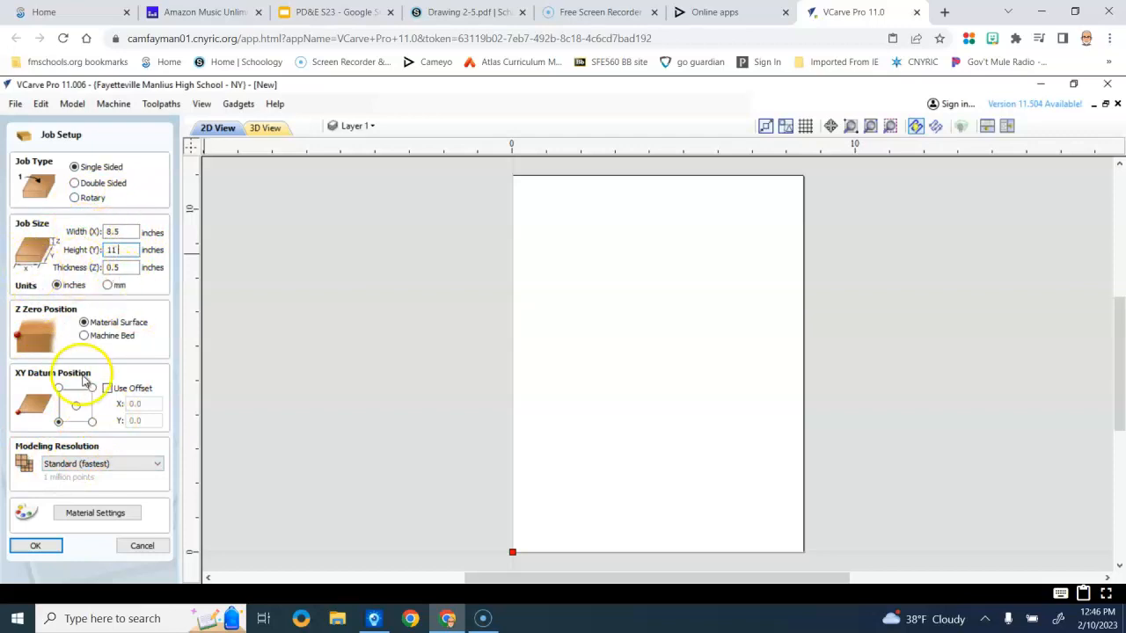
{"action": "left_click", "coordinate": [58, 549]}
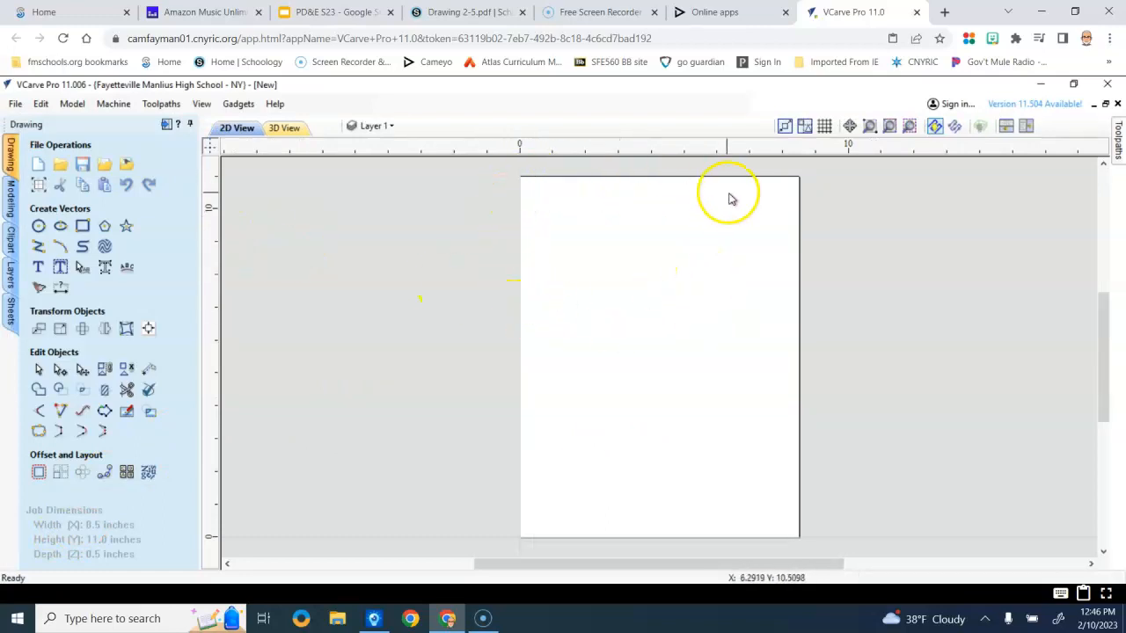
Step: Look at the blank material in the 3D view and return to the 2D view
{"action": "left_click", "coordinate": [291, 130]}
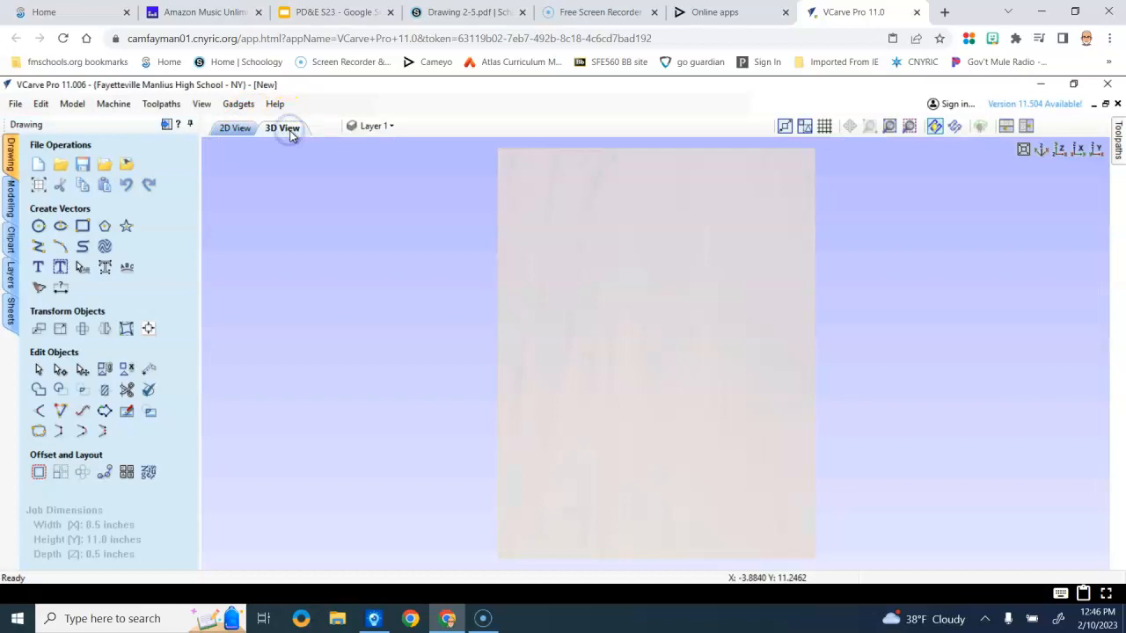
{"action": "left_click", "coordinate": [237, 131]}
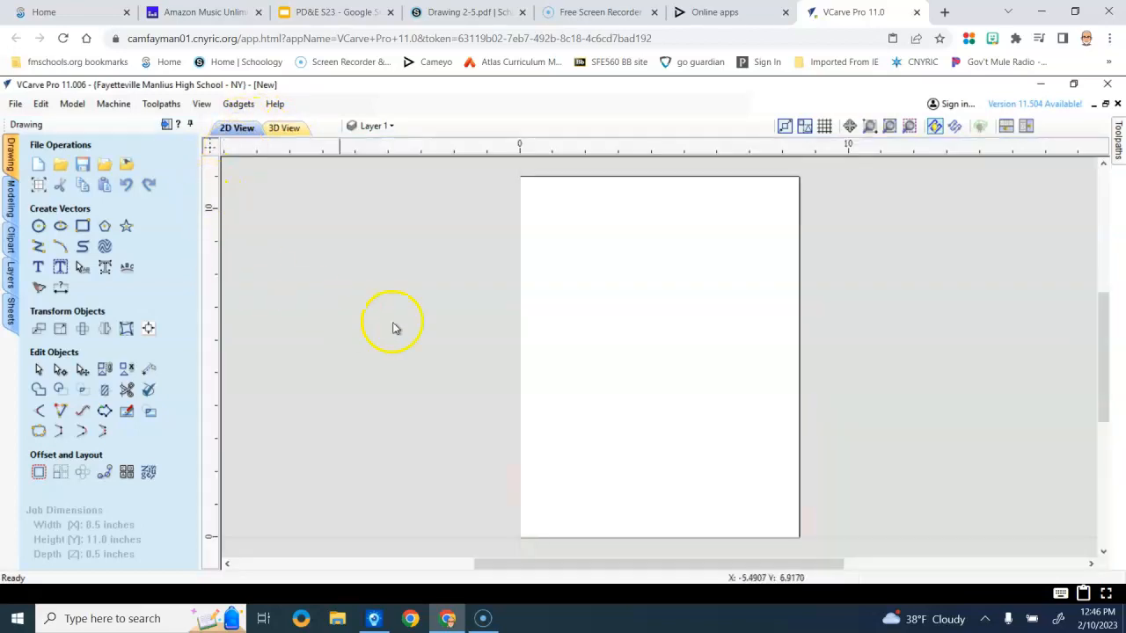
{"action": "left_click", "coordinate": [126, 171]}
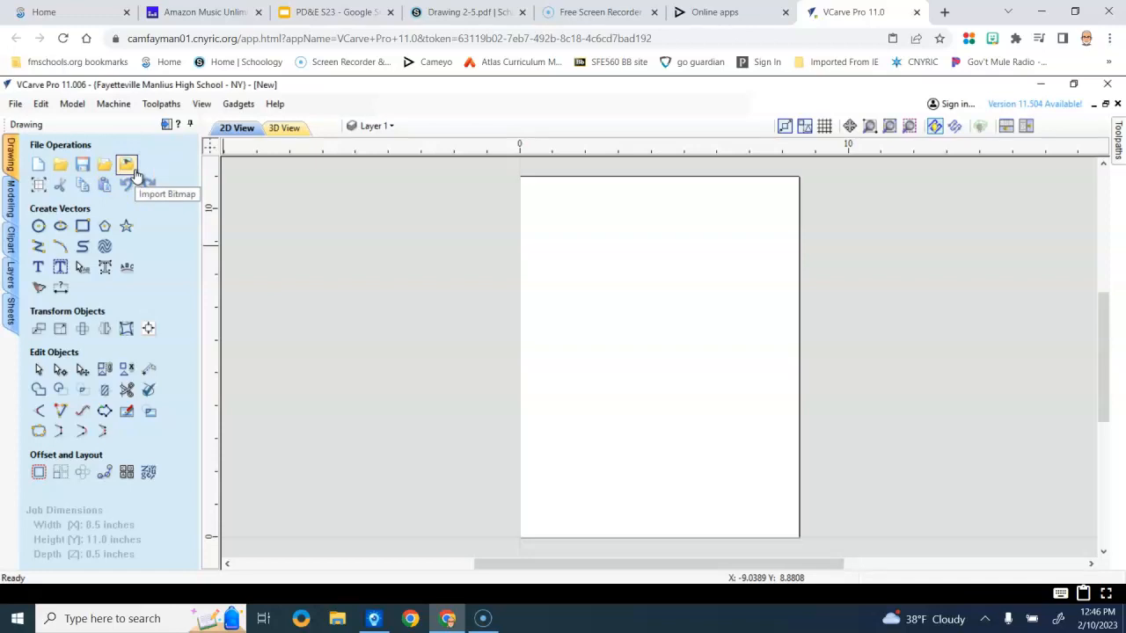
{"action": "left_click", "coordinate": [128, 169]}
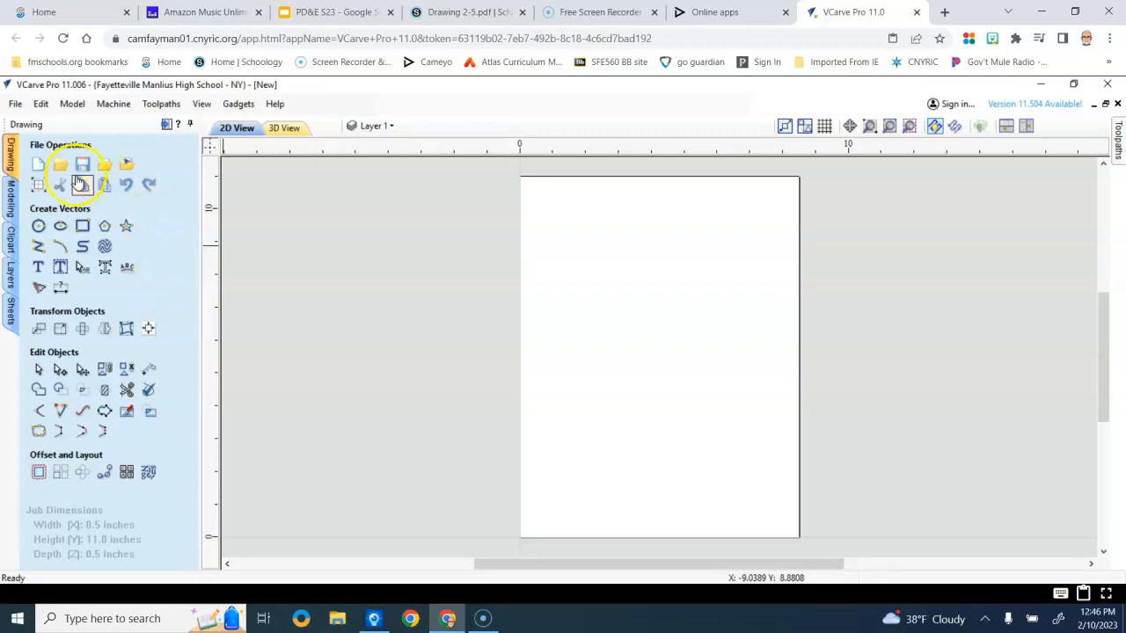
Step: Draw a circle with a 3.6 inch radius centred at about X 2.77, Y 7.45
{"action": "left_click", "coordinate": [40, 228]}
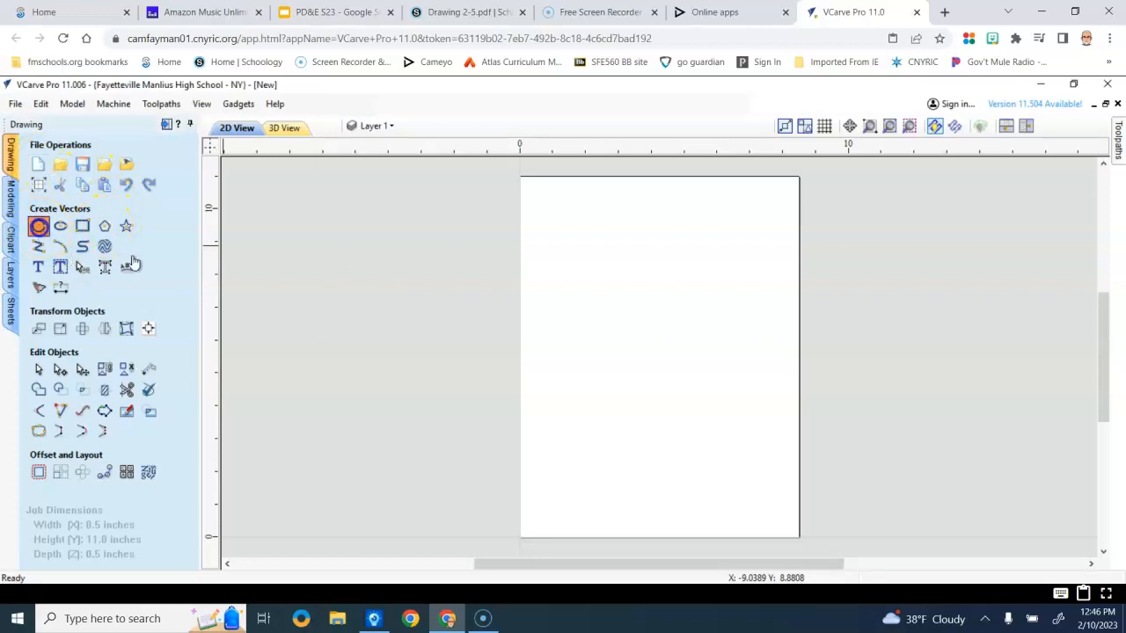
{"action": "left_click", "coordinate": [610, 291]}
{"action": "left_click", "coordinate": [678, 390]}
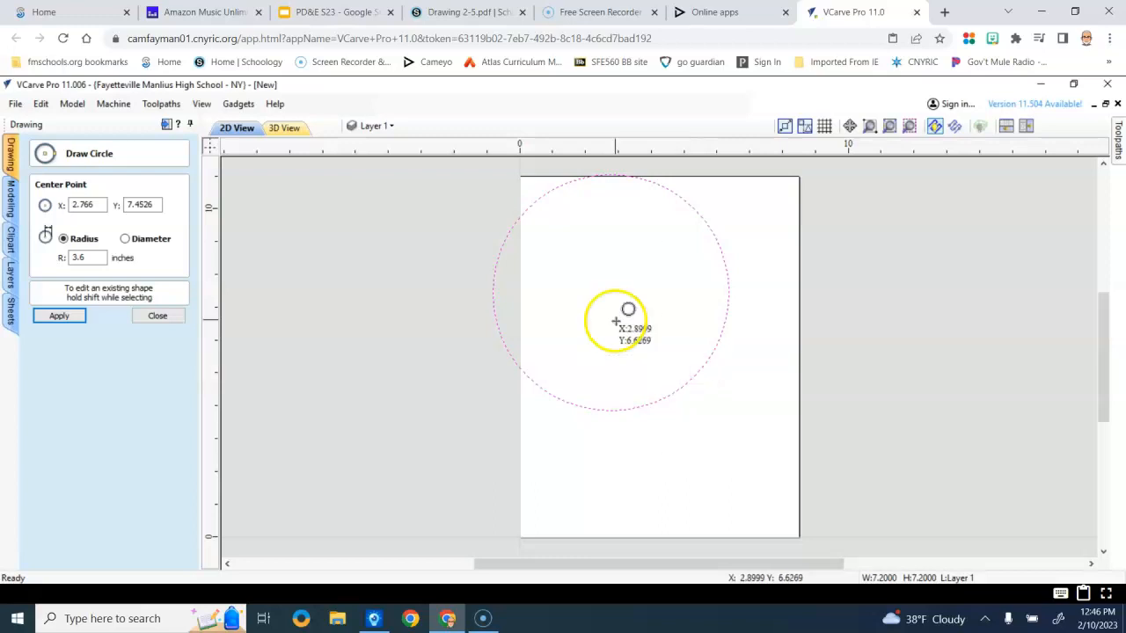
{"action": "key", "text": "Escape"}
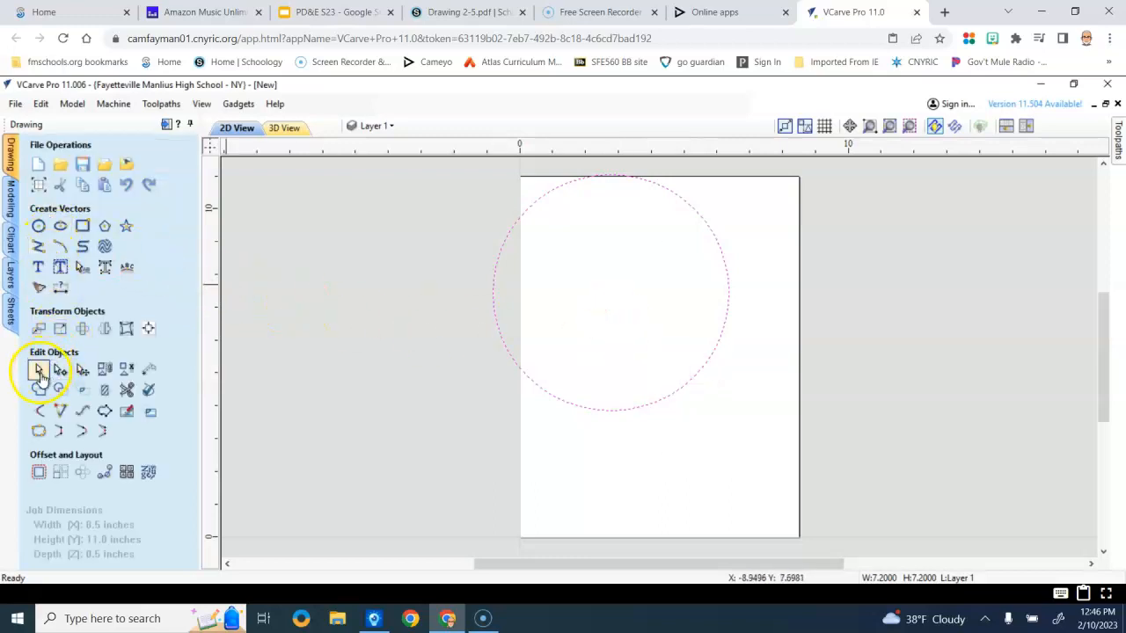
Step: Move the circle fully inside the job area to about the centre of the page, and deselect it
{"action": "left_click", "coordinate": [39, 370]}
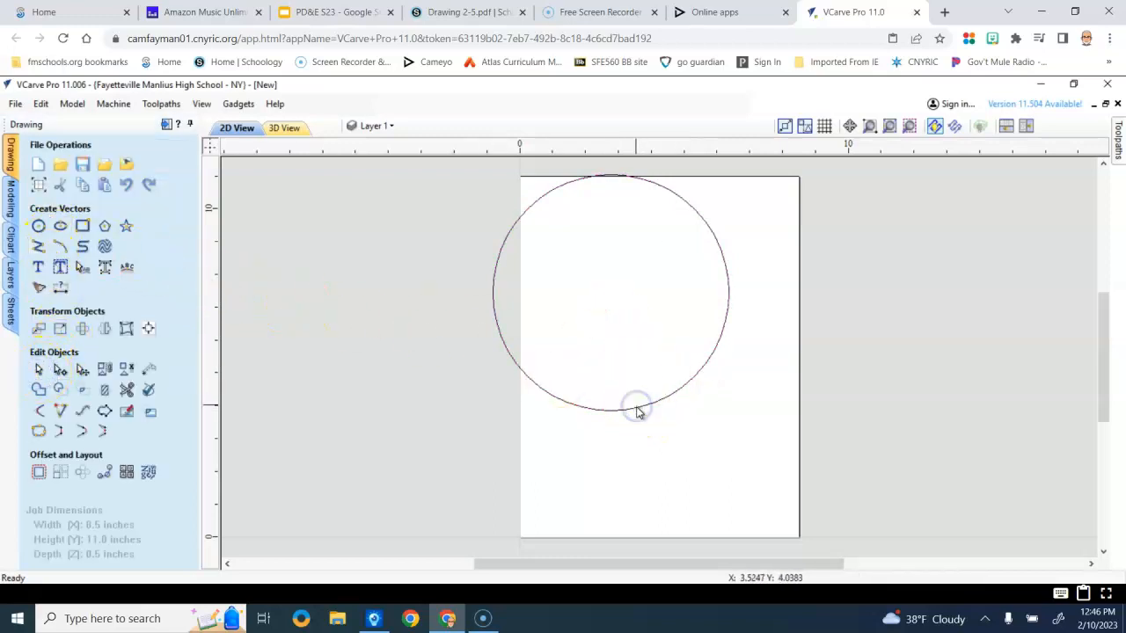
{"action": "left_click", "coordinate": [637, 406]}
{"action": "left_click_drag", "start_coordinate": [635, 407], "coordinate": [681, 434]}
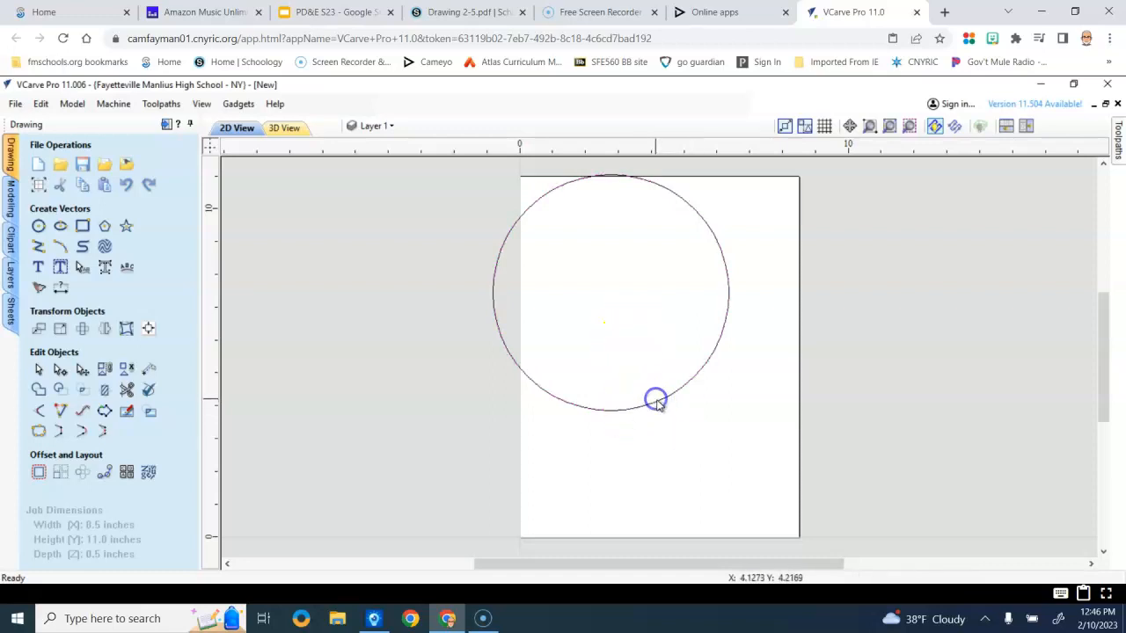
{"action": "left_click", "coordinate": [81, 370]}
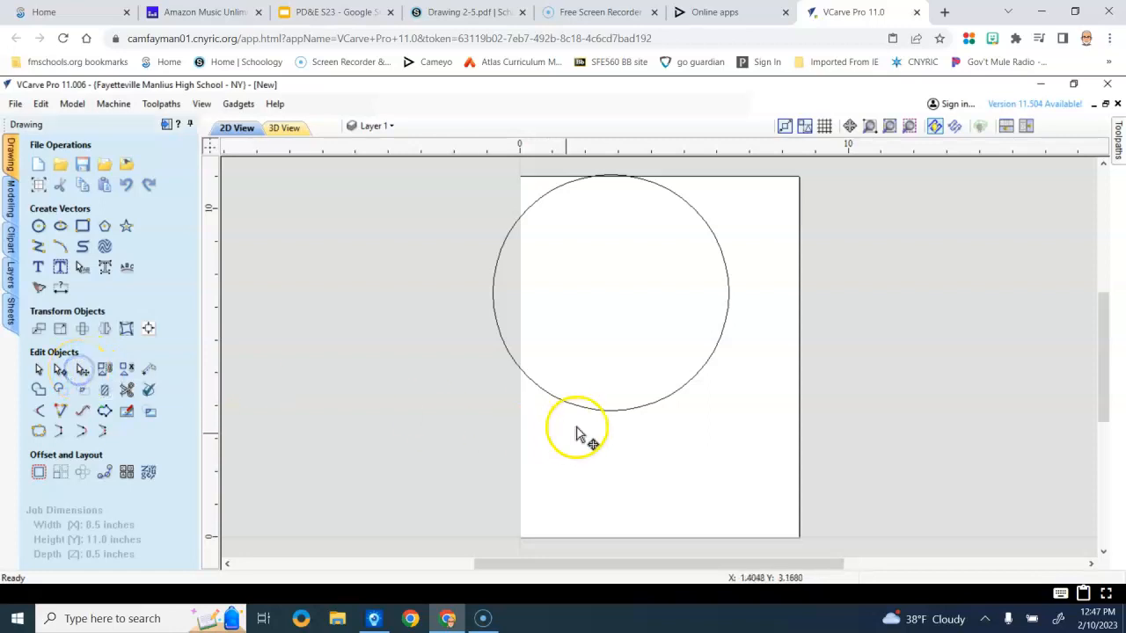
{"action": "left_click", "coordinate": [583, 412]}
{"action": "left_click_drag", "start_coordinate": [613, 293], "coordinate": [662, 357]}
{"action": "left_click", "coordinate": [47, 373]}
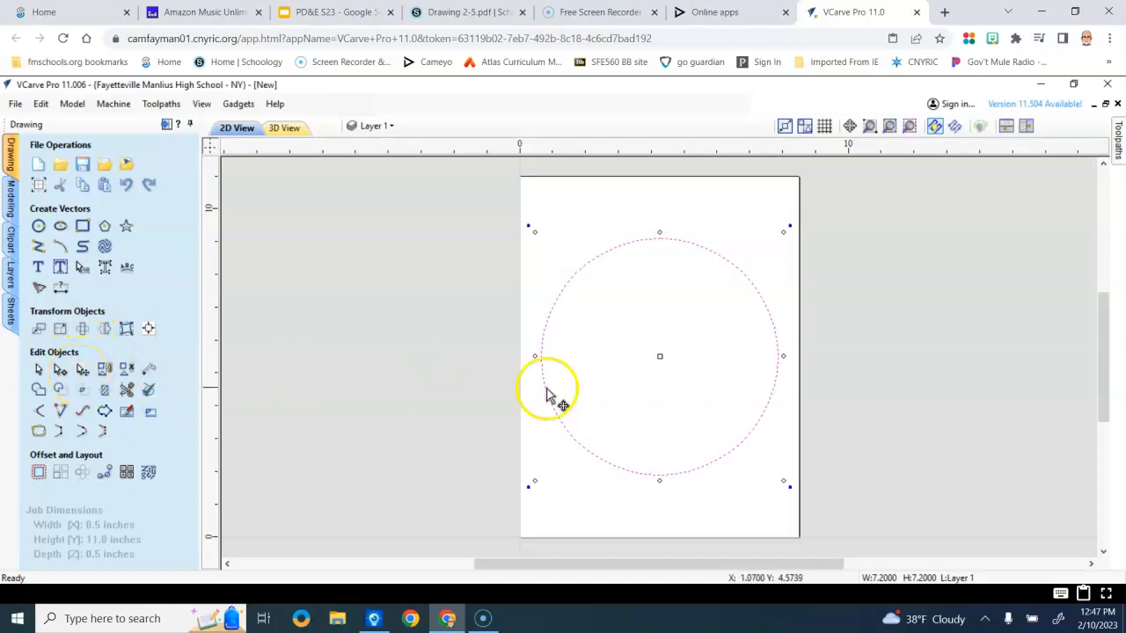
{"action": "left_click", "coordinate": [541, 258]}
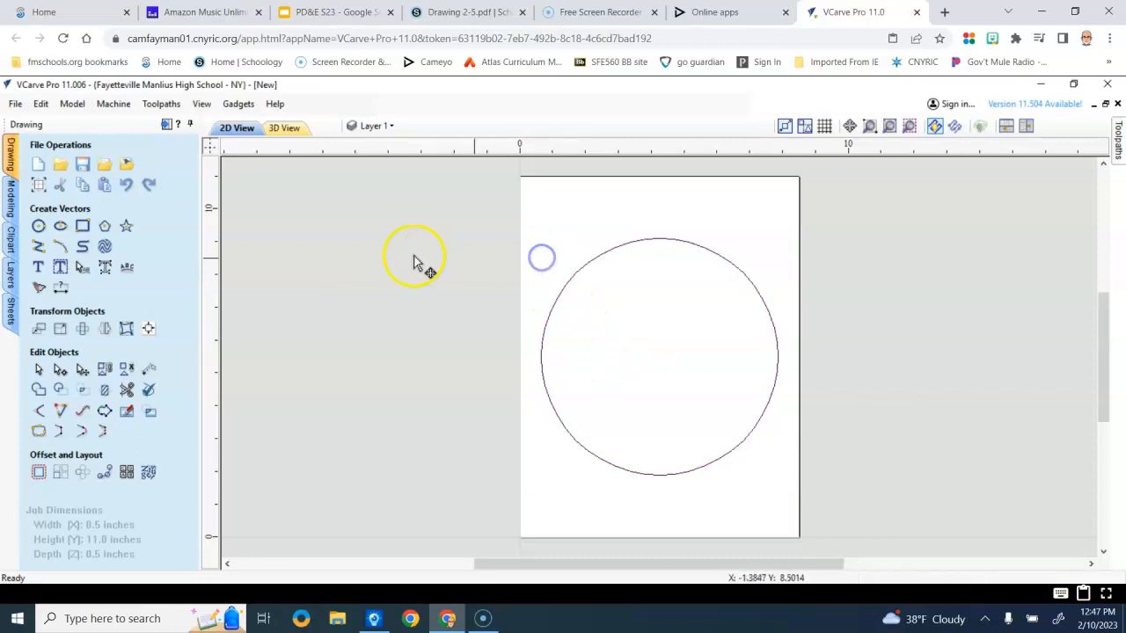
Step: Start a Save As for the drawing and choose the second GDrive location as the destination
{"action": "left_click", "coordinate": [15, 104]}
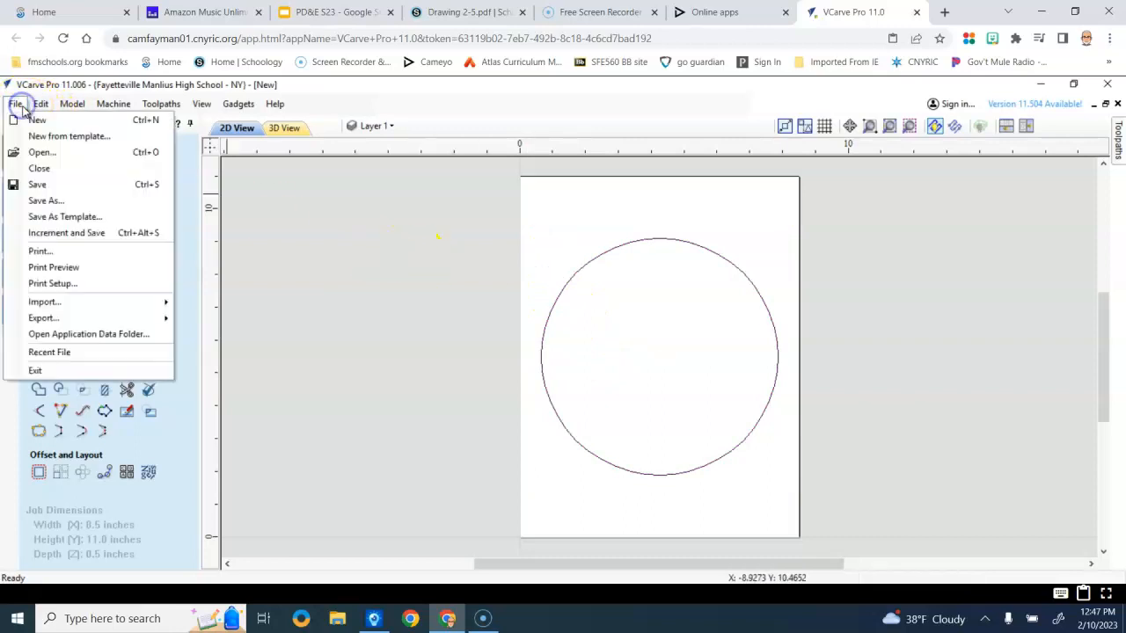
{"action": "left_click", "coordinate": [48, 202]}
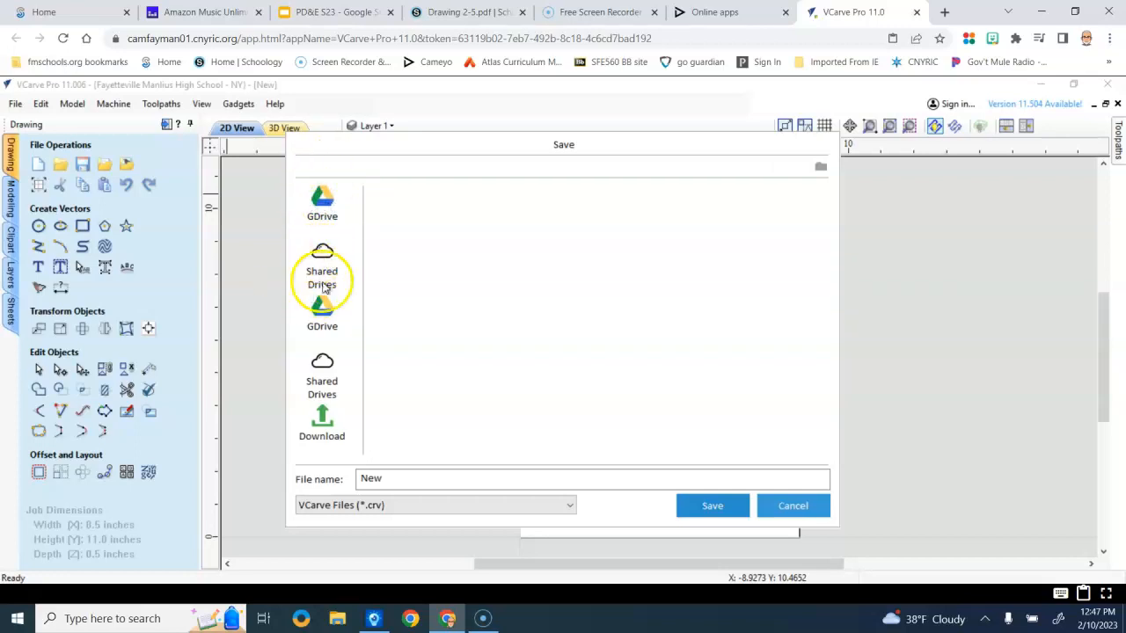
{"action": "left_click", "coordinate": [326, 209]}
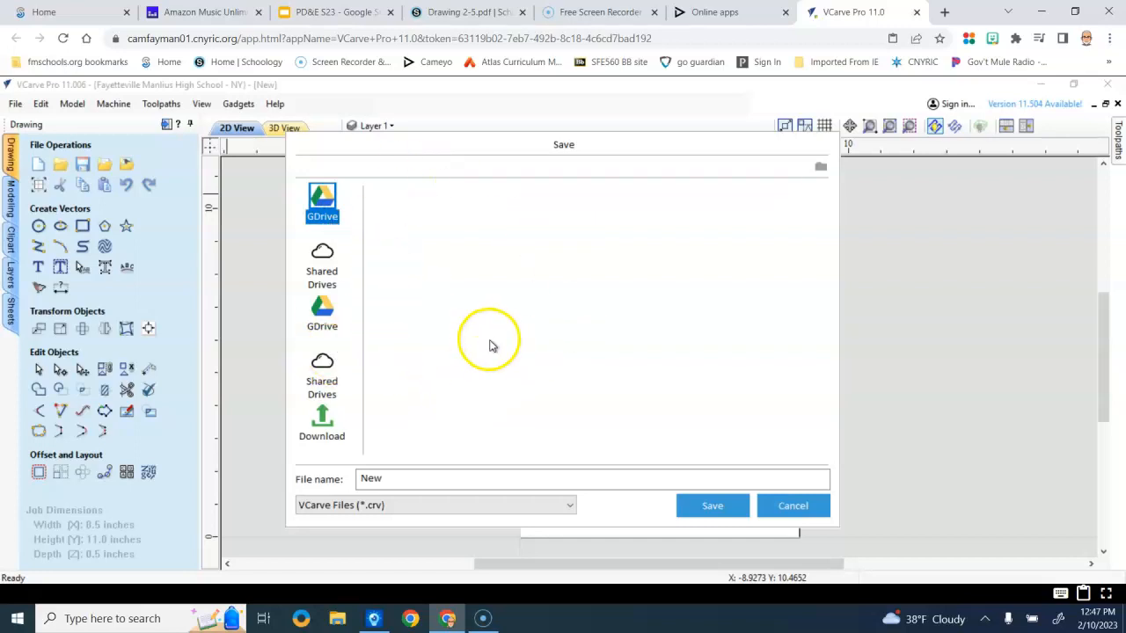
{"action": "left_click", "coordinate": [328, 318]}
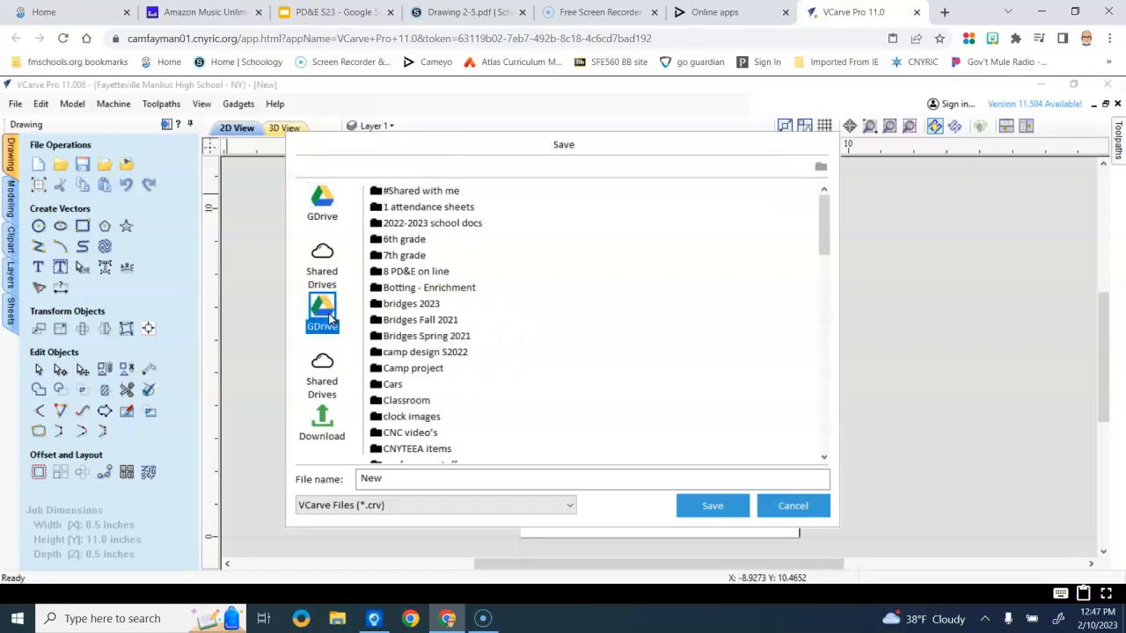
{"action": "left_click", "coordinate": [323, 208]}
{"action": "left_click", "coordinate": [321, 310]}
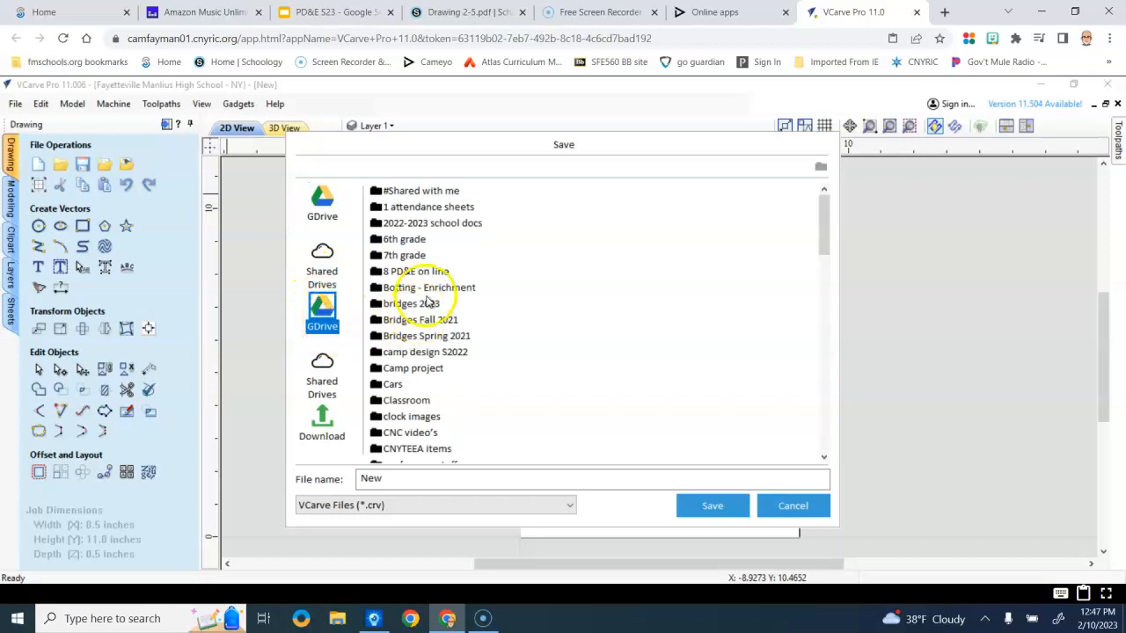
Step: Save the drawing in the Tech 7 P8 S23 folder, naming it with the owner's surname followed by "test"
{"action": "scroll", "coordinate": [410, 440], "scroll_direction": "down", "scroll_amount": 13}
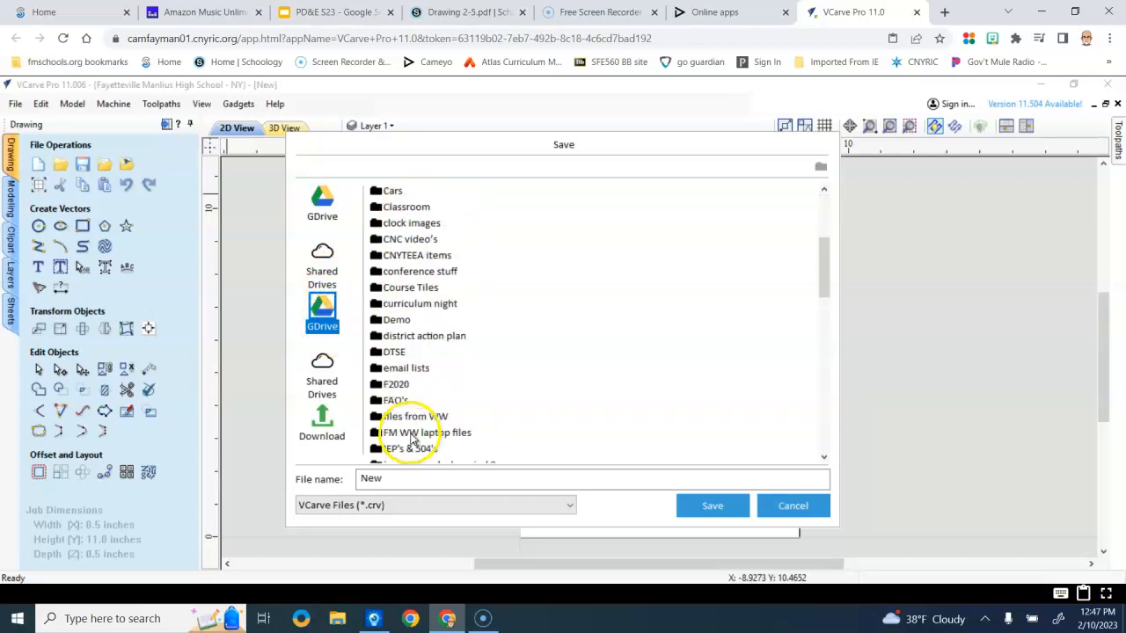
{"action": "scroll", "coordinate": [411, 434], "scroll_direction": "down", "scroll_amount": 5}
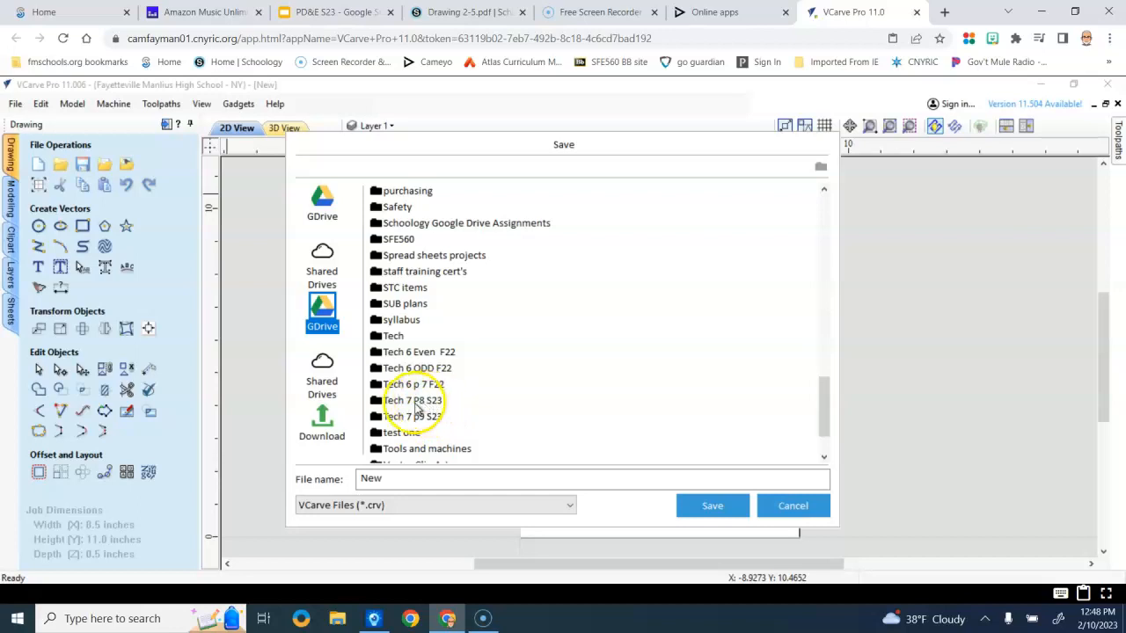
{"action": "double_click", "coordinate": [417, 403]}
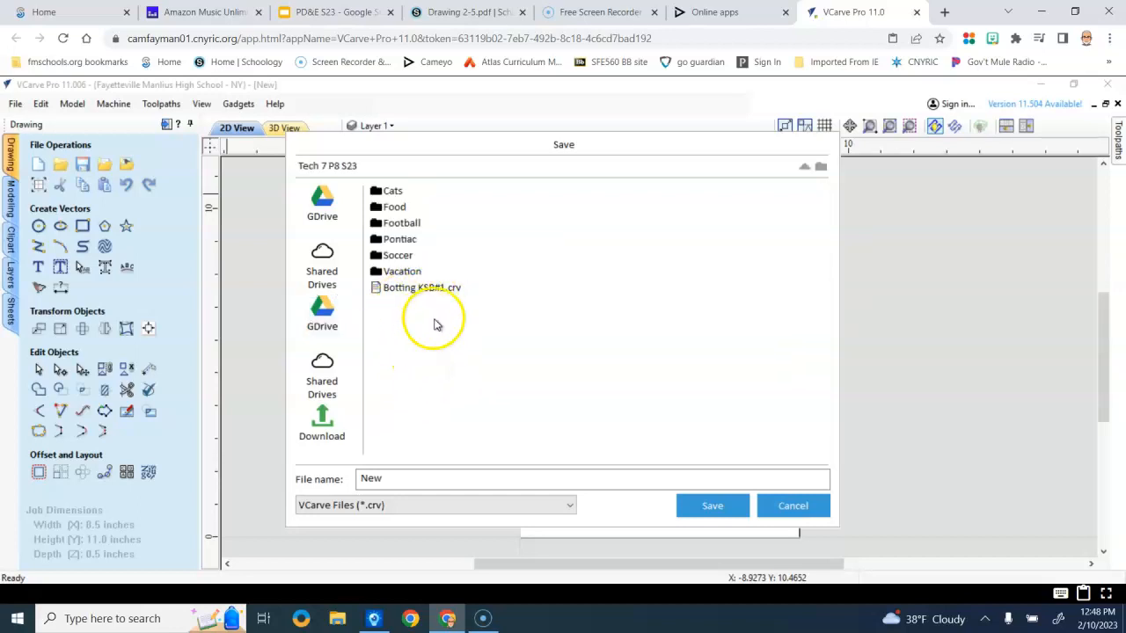
{"action": "left_click", "coordinate": [388, 477]}
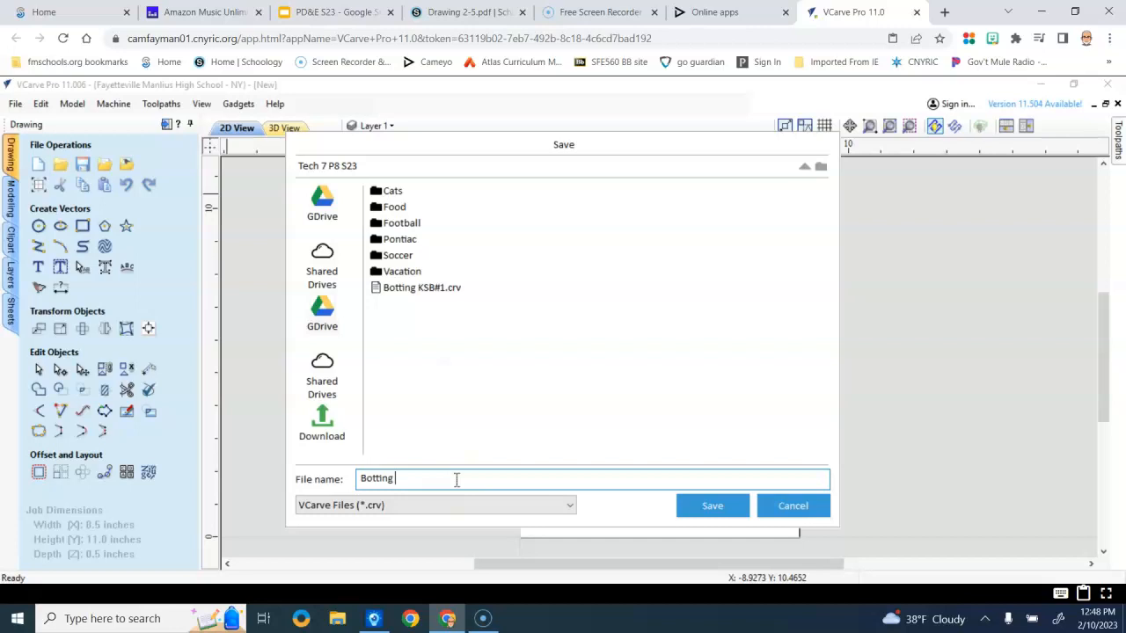
{"action": "left_click", "coordinate": [712, 508]}
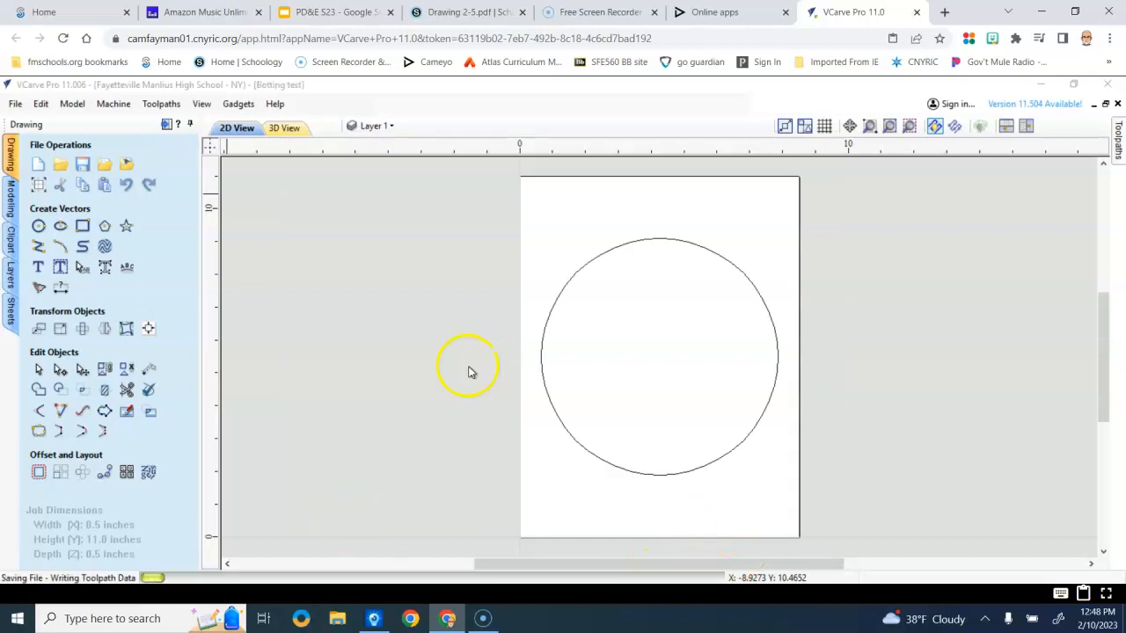
Step: Reopen the saved test drawing from the Tech 7 P8 S23 folder in the second GDrive location
{"action": "left_click", "coordinate": [62, 167]}
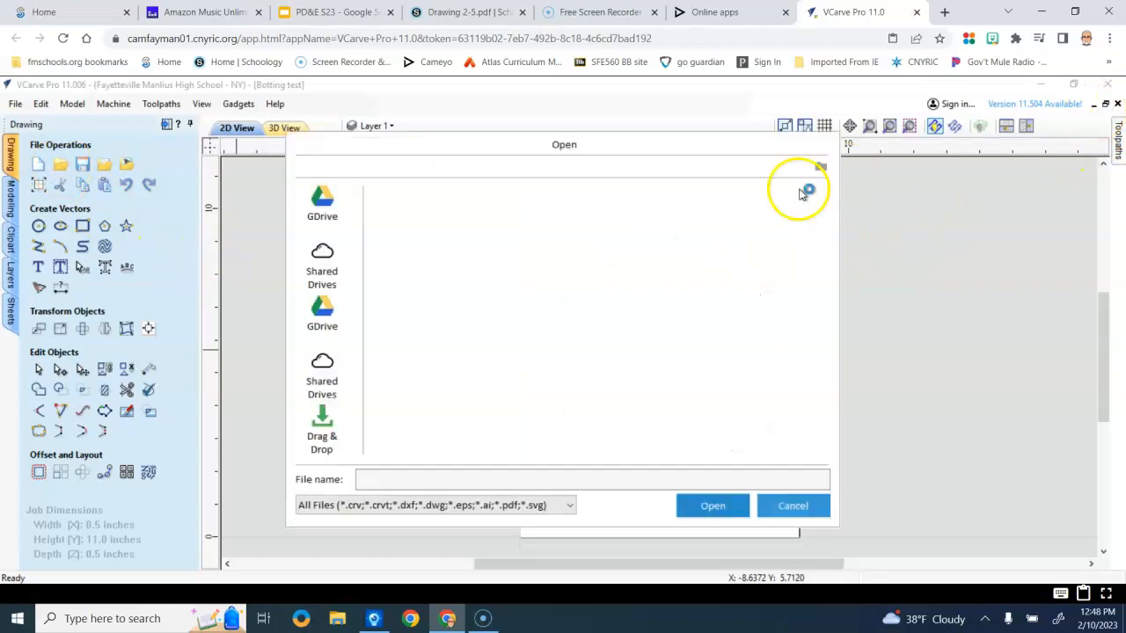
{"action": "left_click", "coordinate": [324, 313]}
{"action": "scroll", "coordinate": [415, 316], "scroll_direction": "down", "scroll_amount": 10}
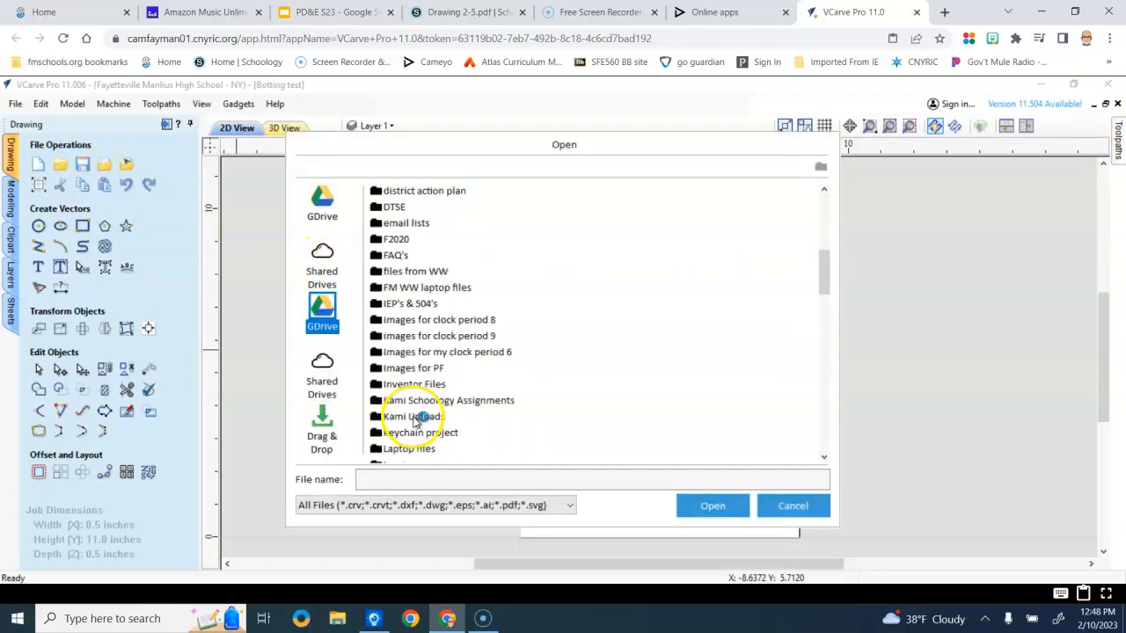
{"action": "scroll", "coordinate": [418, 420], "scroll_direction": "down", "scroll_amount": 5}
{"action": "scroll", "coordinate": [419, 404], "scroll_direction": "up", "scroll_amount": 3}
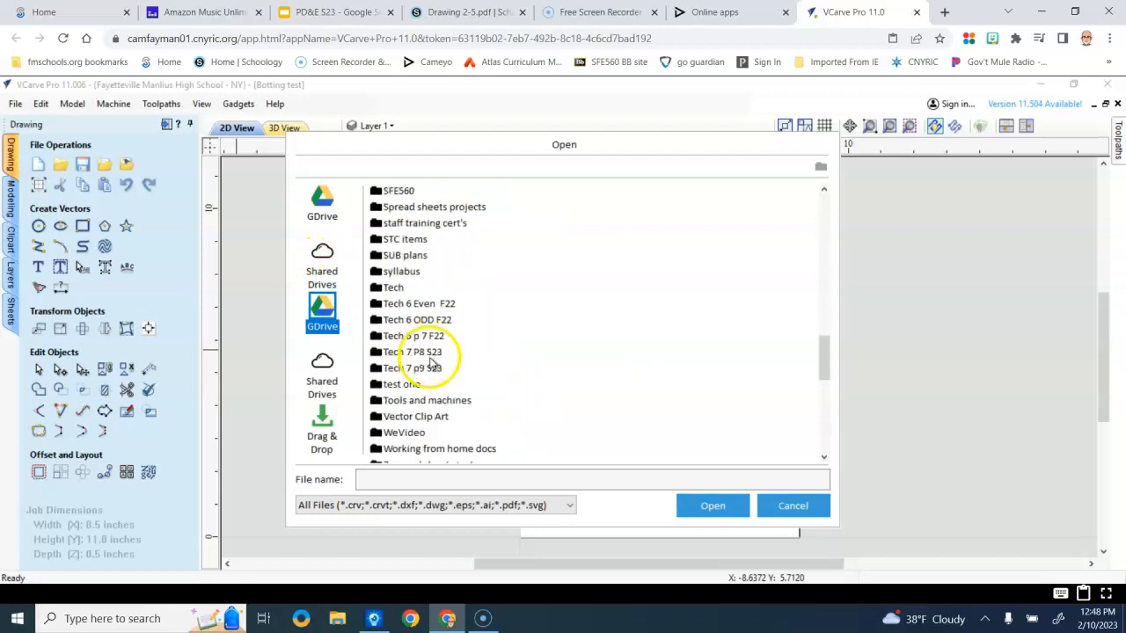
{"action": "double_click", "coordinate": [422, 352]}
{"action": "left_click", "coordinate": [417, 303]}
{"action": "left_click", "coordinate": [708, 506]}
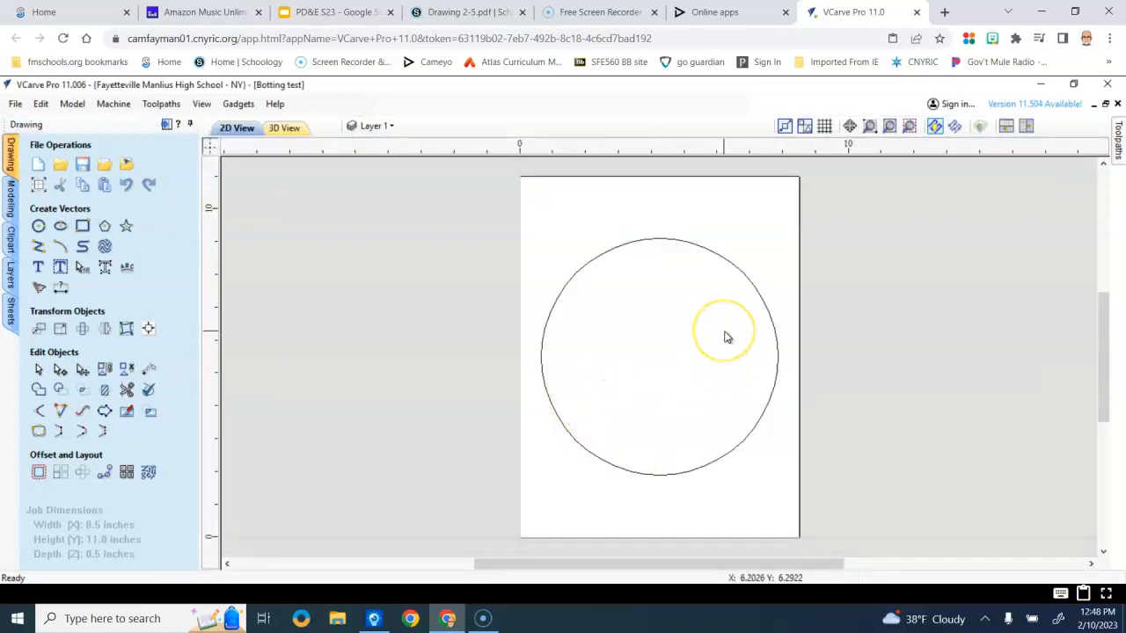
Step: Look at the Cameyo online apps portal and return to the VCarve Pro drawing
{"action": "left_click", "coordinate": [731, 13]}
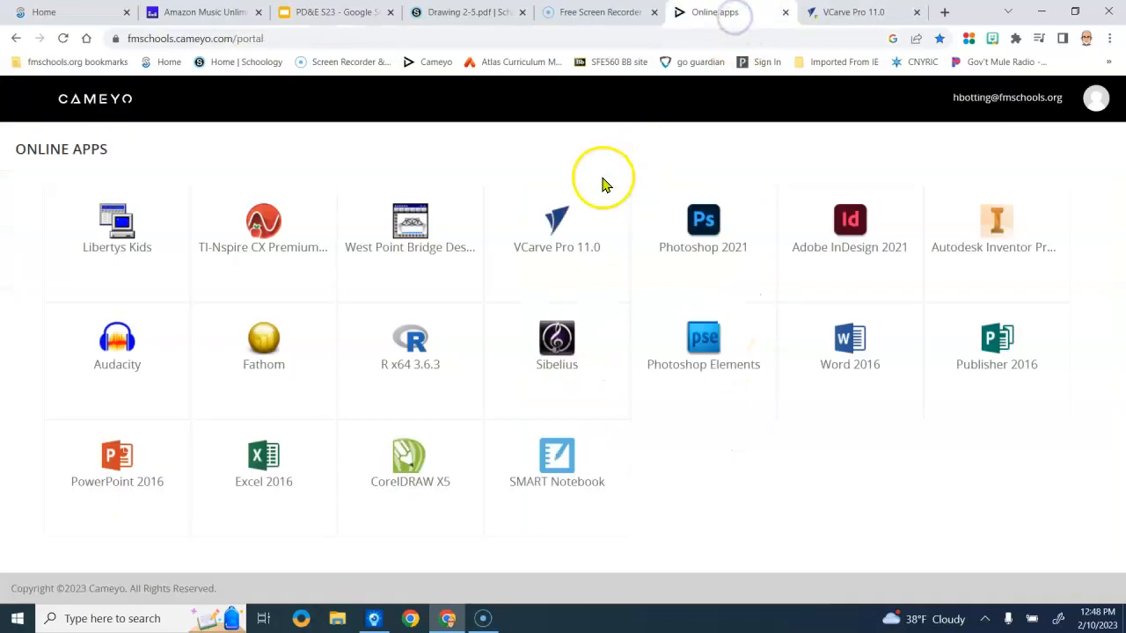
{"action": "left_click", "coordinate": [860, 13]}
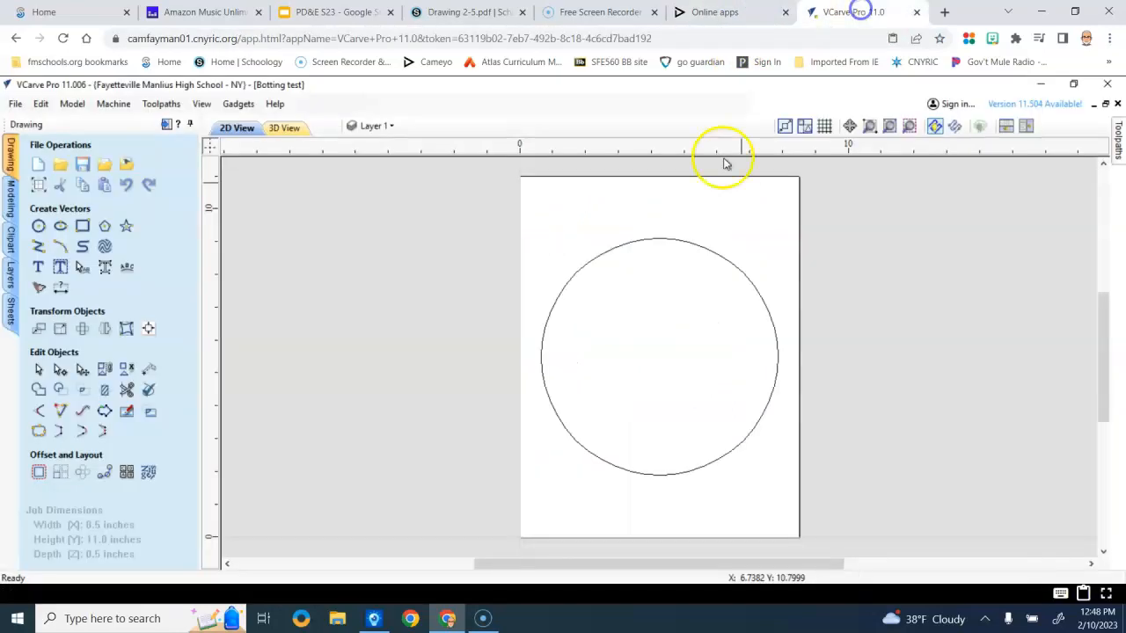